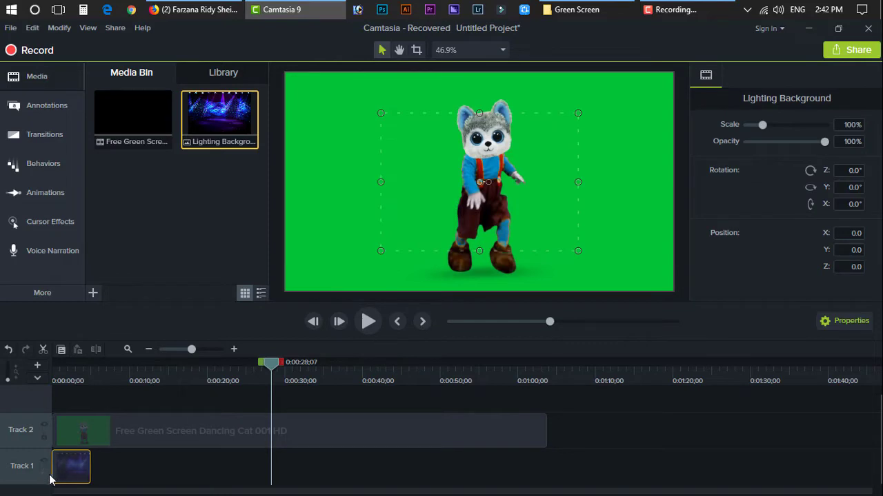
Extend the Lighting Background clip to the cat clip's length, hide Track 2, and scale the background to 196.9% to fill the canvas
drag(96, 473, 547, 484)
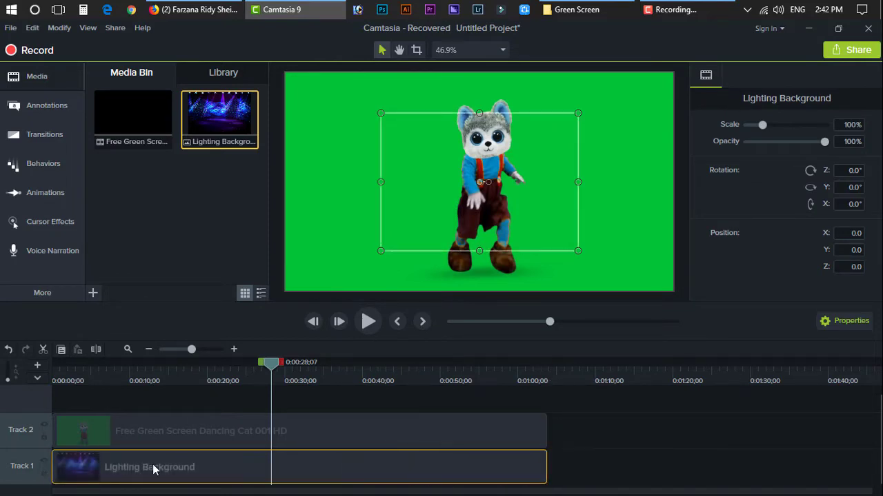
drag(378, 112, 283, 45)
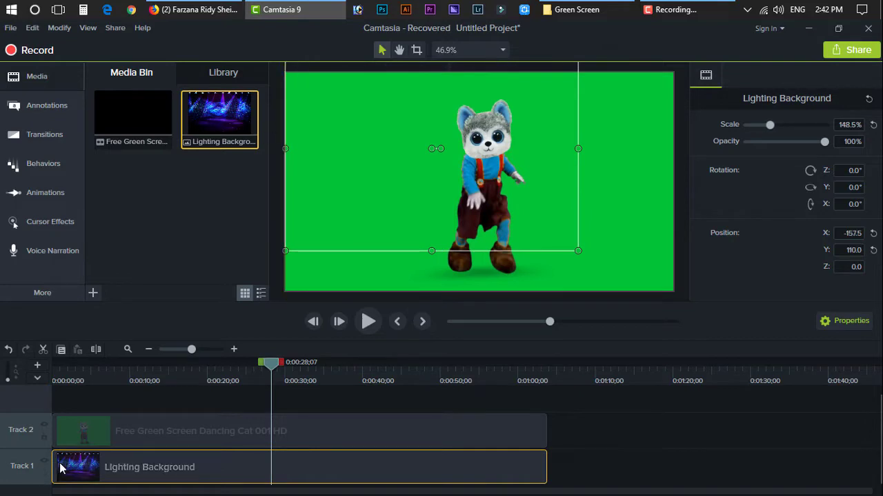
click(43, 431)
drag(347, 173, 354, 162)
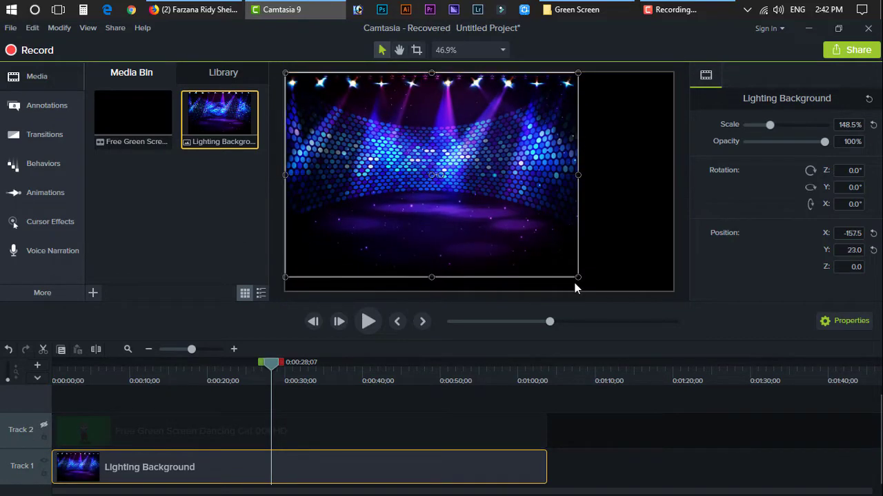
drag(576, 280, 604, 286)
drag(607, 185, 672, 196)
drag(562, 158, 572, 178)
scroll(572, 178, down, 2)
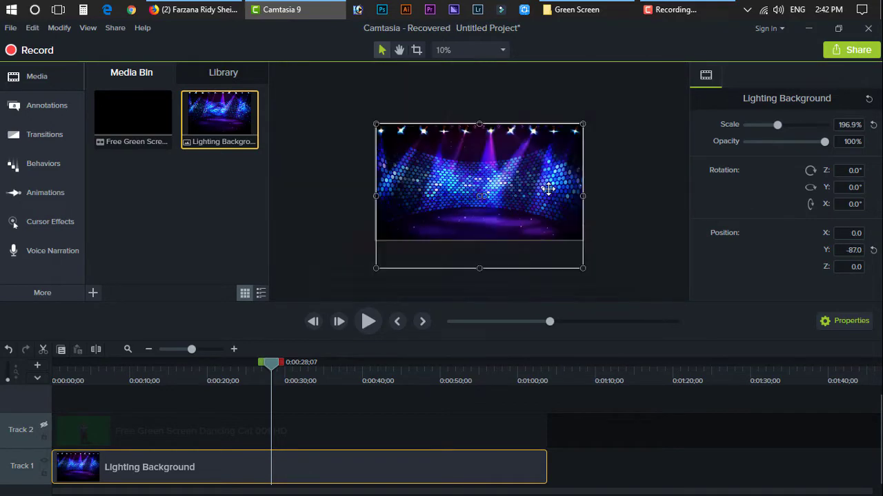
scroll(483, 222, up, 2)
click(416, 51)
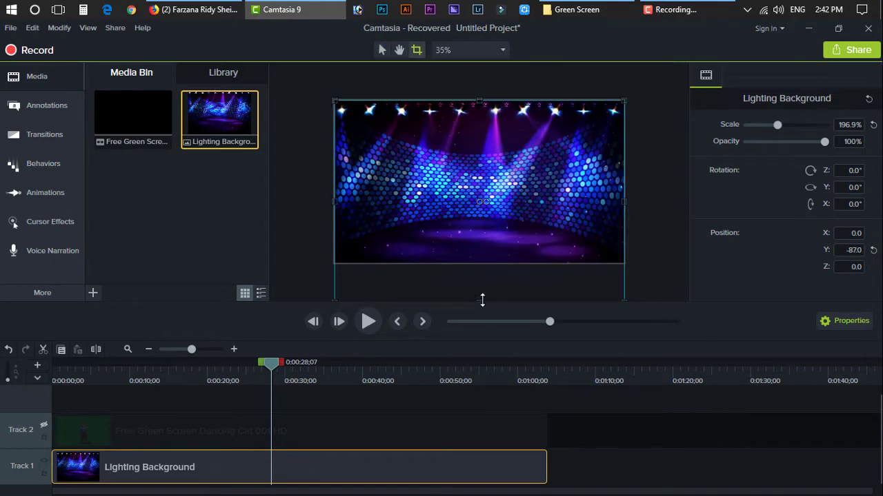
scroll(476, 242, down, 2)
scroll(479, 207, up, 2)
click(399, 50)
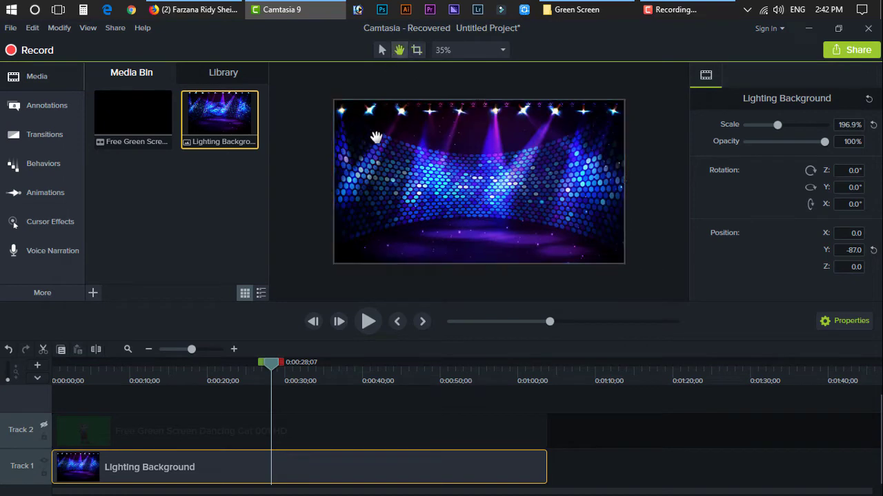
scroll(439, 220, up, 2)
scroll(439, 239, down, 2)
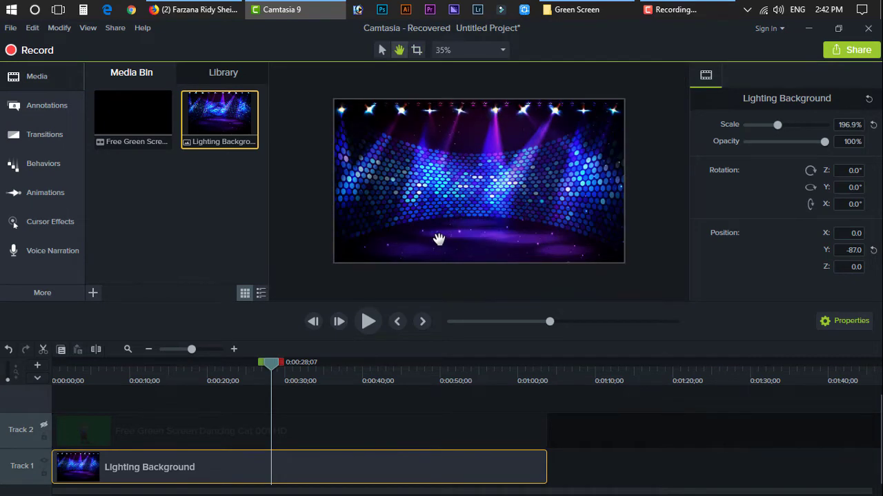
Show Track 2 again and apply the Remove a Color visual effect to the green screen dancing cat clip
click(44, 428)
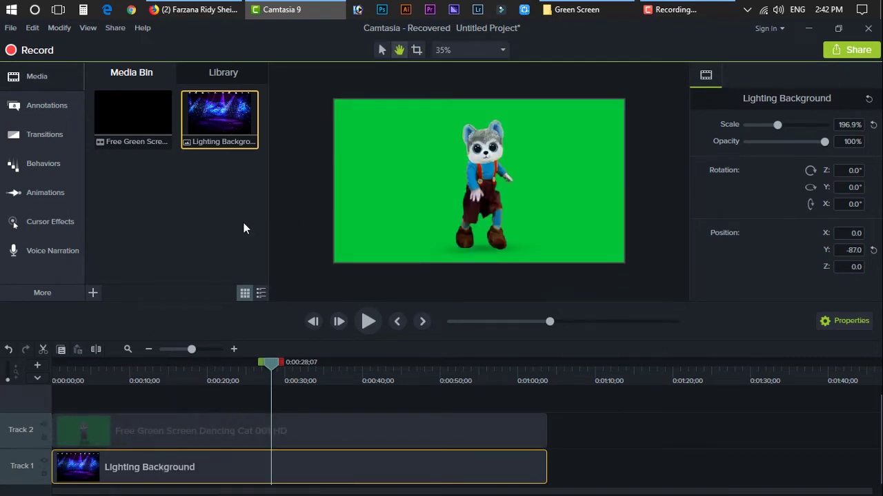
click(126, 125)
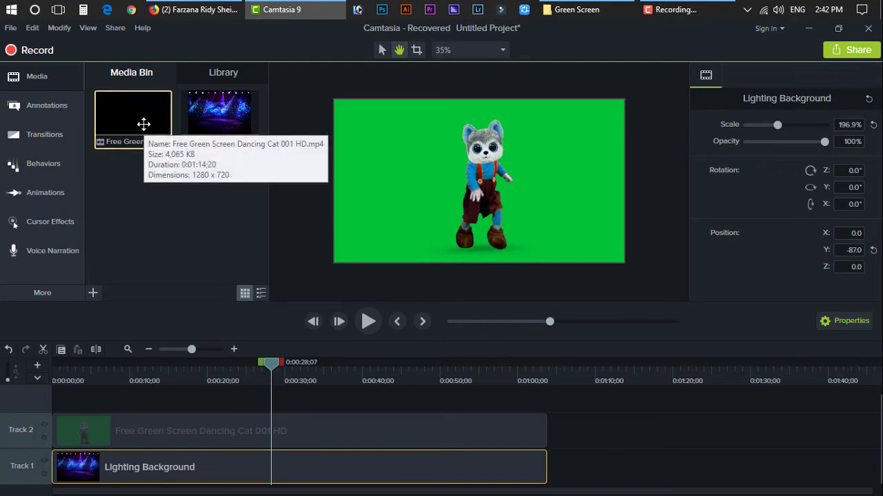
click(127, 431)
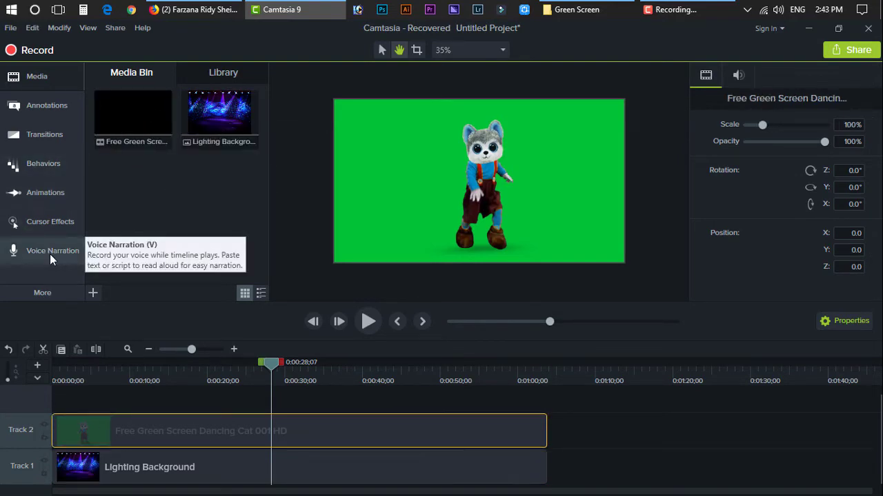
click(58, 292)
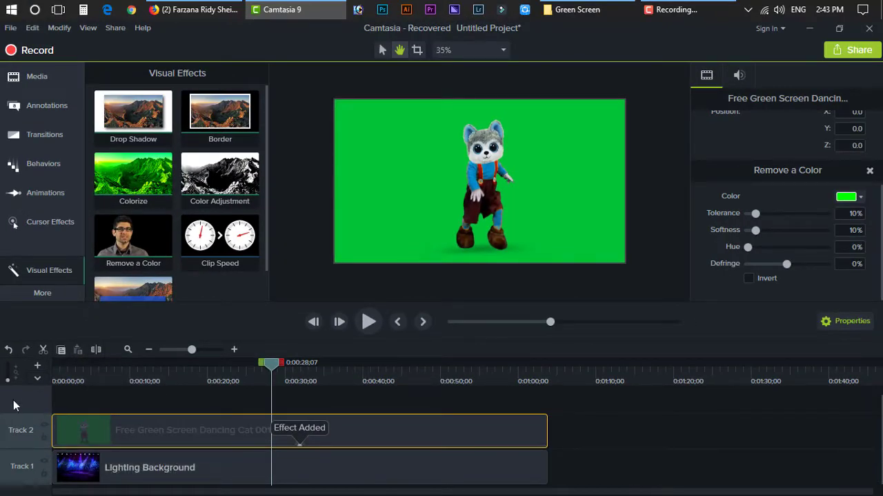
Sample the green backdrop behind the cat on the canvas as the color to remove
click(860, 196)
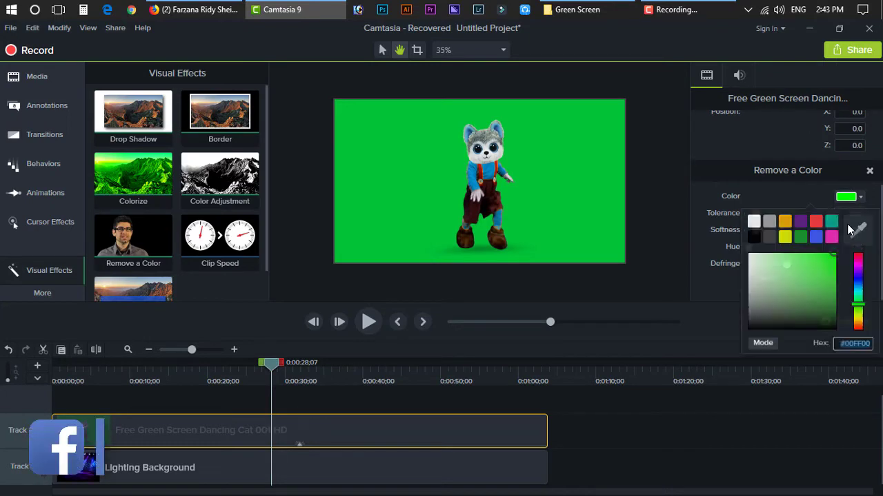
click(859, 226)
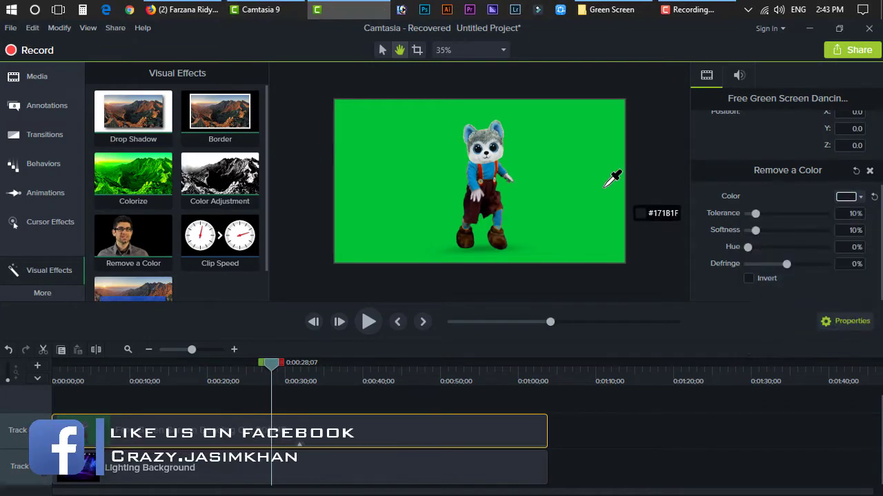
click(567, 157)
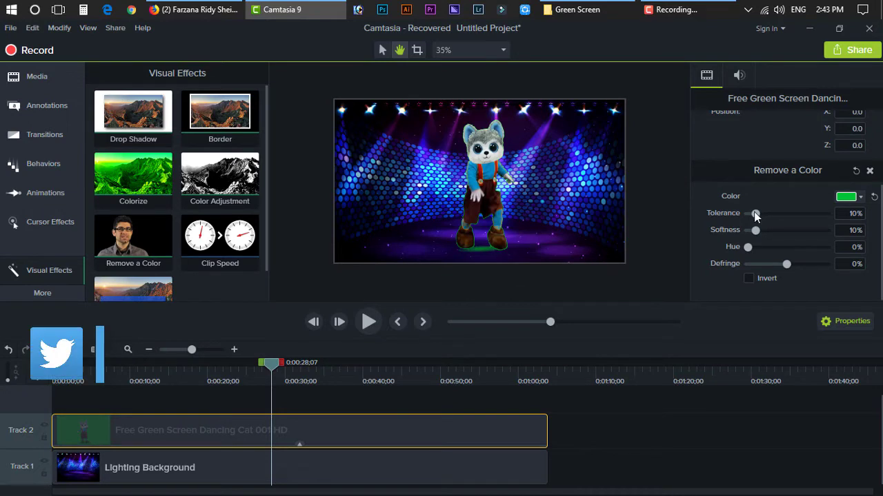
Set the cat clip's Remove a Color effect to 37% tolerance, 18% softness and 4% hue
drag(755, 214, 761, 217)
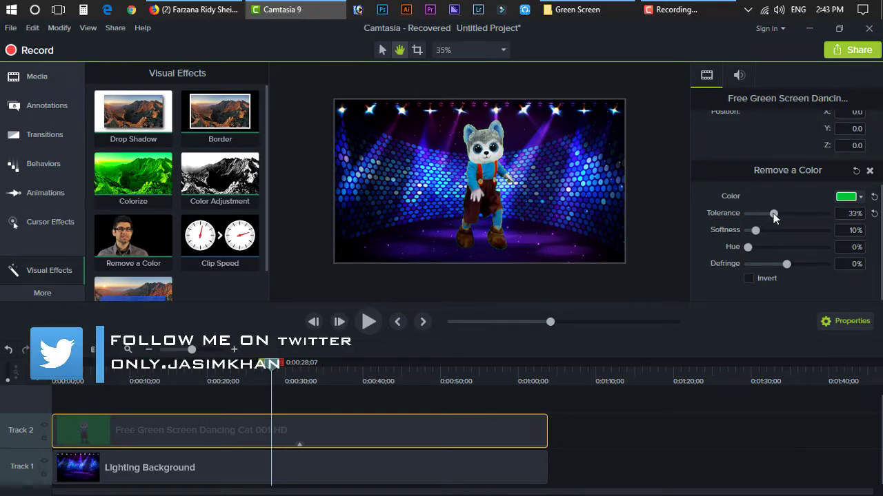
mouse_move(773, 213)
mouse_down()
mouse_move(763, 234)
mouse_move(775, 216)
mouse_up()
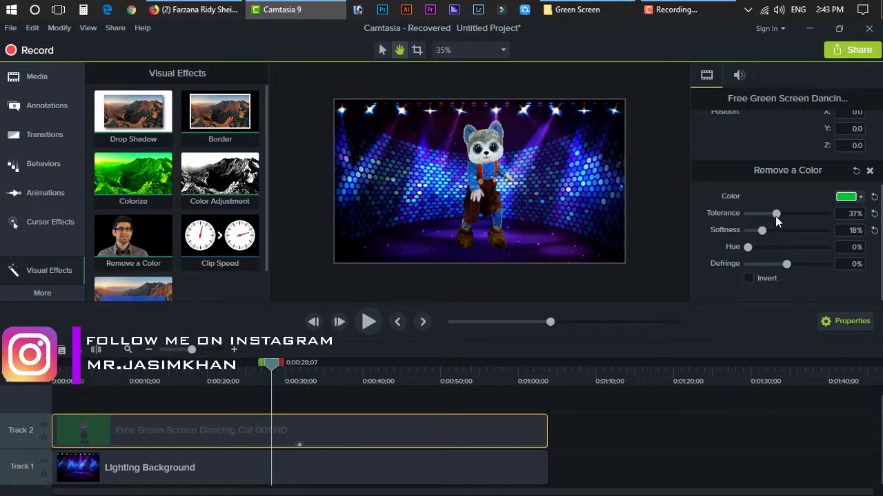
drag(751, 247, 752, 247)
Check the cat's keying at 0:00:29;19 and refine the color removal to 42% tolerance and 2% softness
mouse_move(270, 371)
mouse_down()
mouse_move(172, 378)
mouse_move(286, 374)
mouse_up()
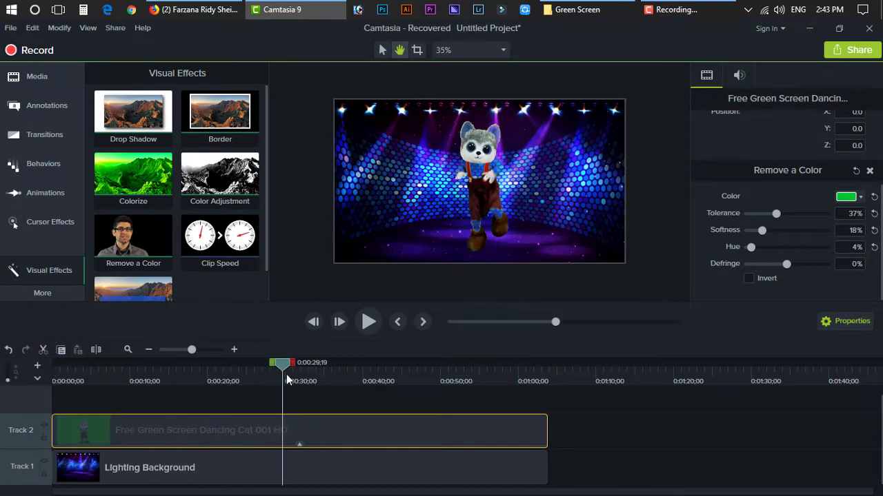
drag(761, 236, 744, 236)
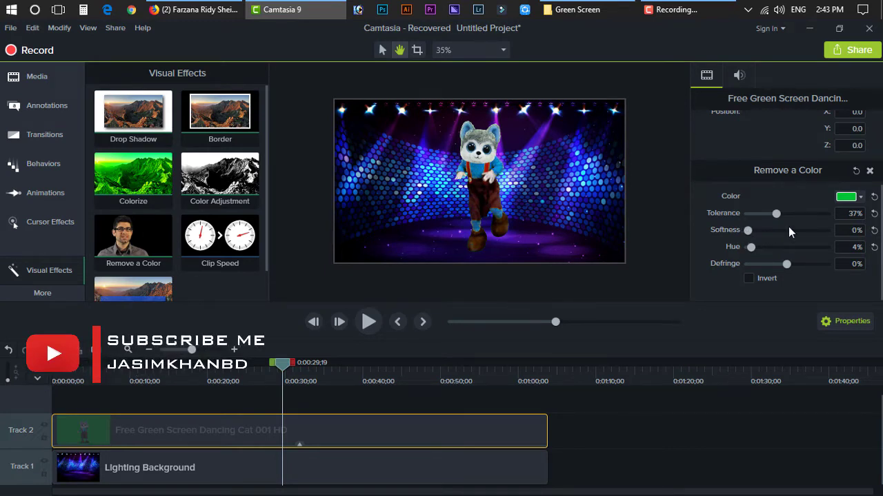
drag(777, 214, 780, 215)
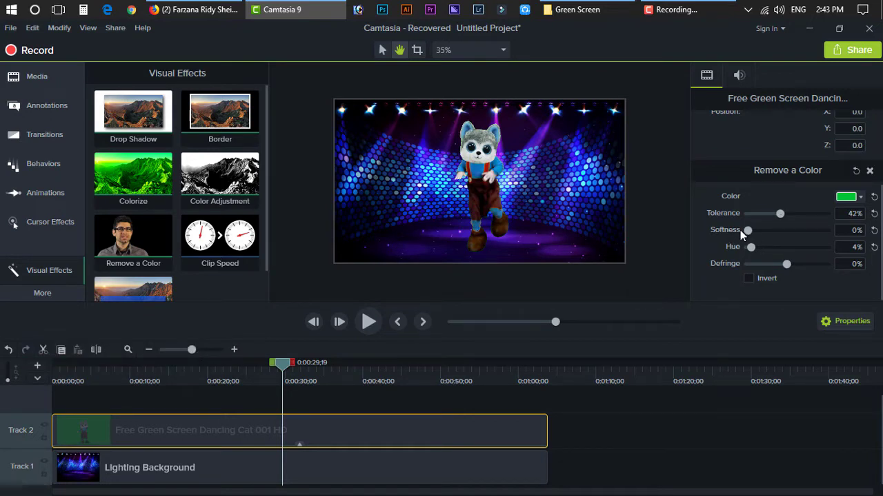
drag(750, 229, 749, 229)
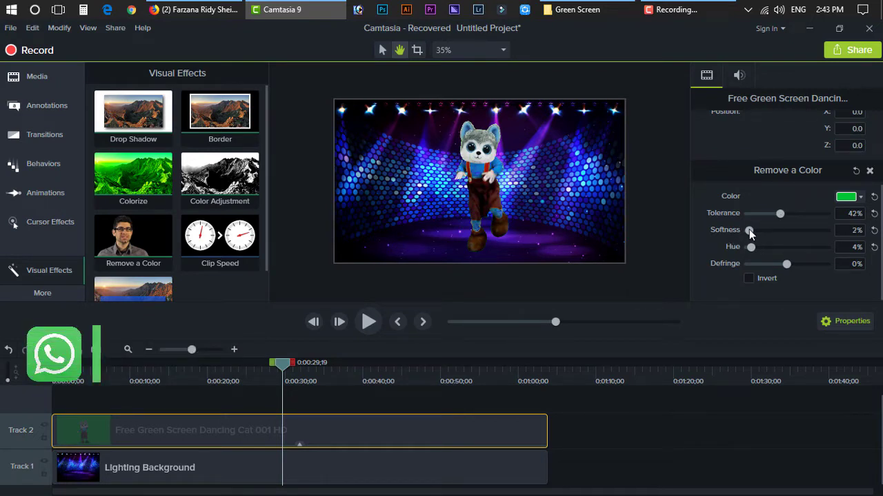
Return the playhead to the start, select the cat and background clips, and shorten both from their ends
drag(310, 363, 38, 424)
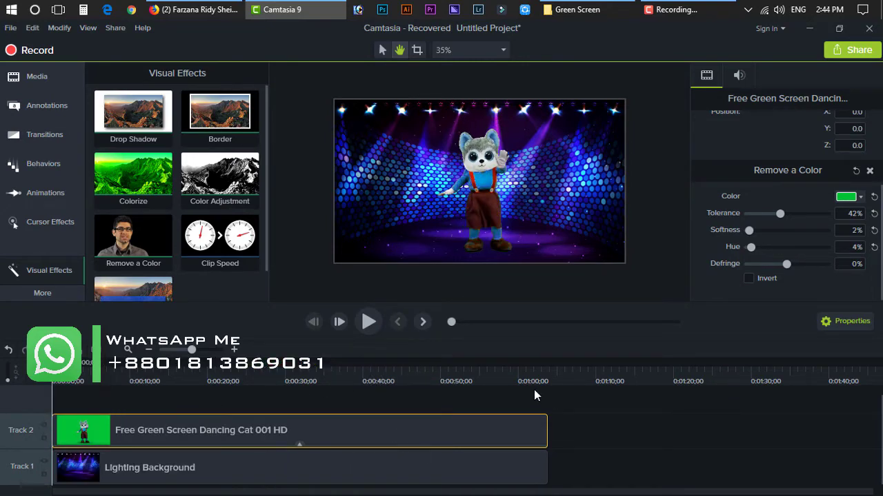
click(590, 409)
drag(592, 420, 512, 475)
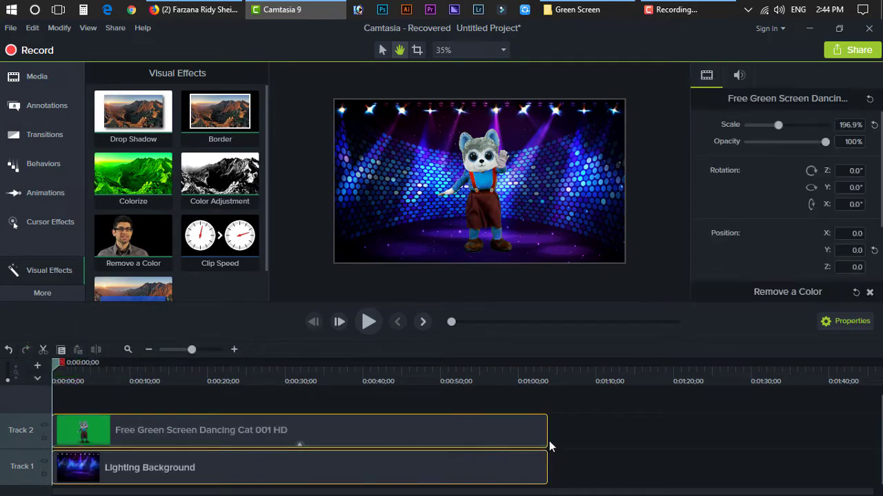
drag(547, 442, 460, 439)
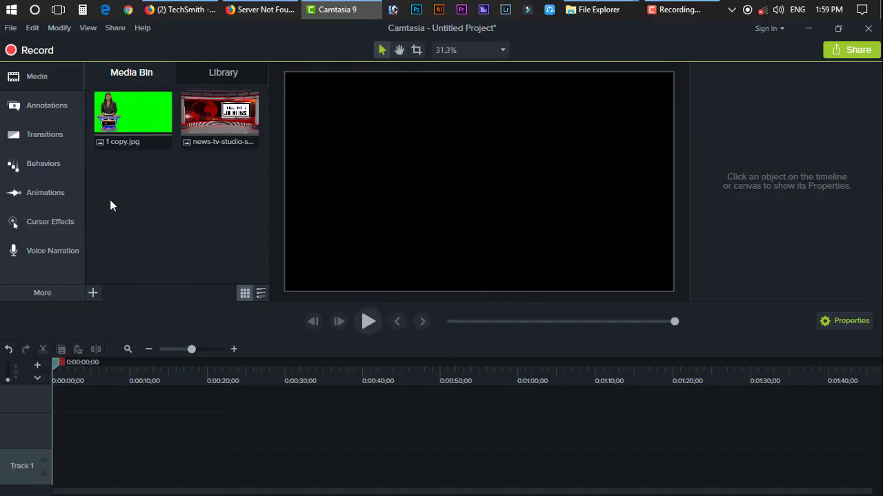
In the new project, place 1 copy.jpg on Track 2 with a length of about 25 seconds and move the playhead to 0:00:13;10
drag(123, 200, 207, 124)
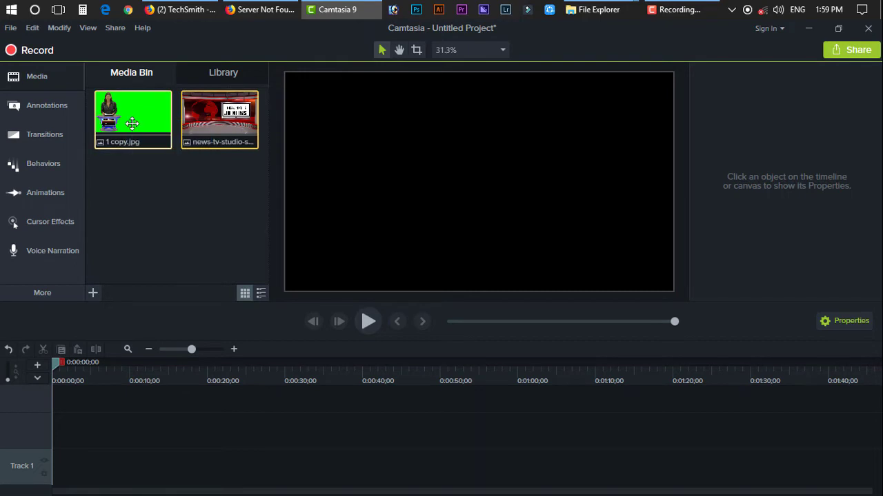
drag(133, 113, 250, 432)
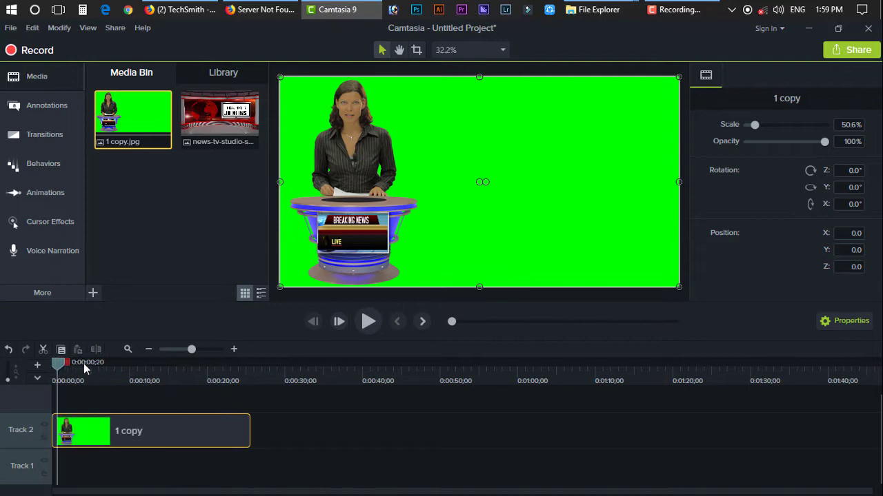
drag(85, 369, 157, 370)
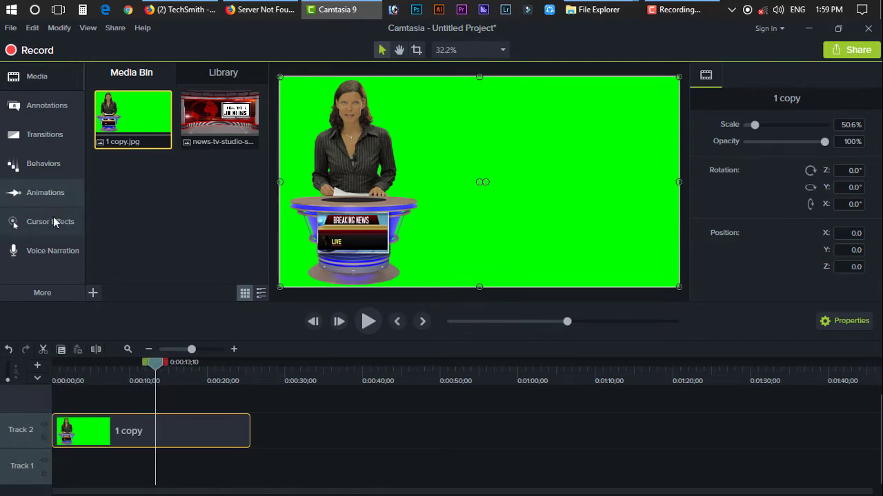
Apply the Remove a Color visual effect to the 1 copy clip on Track 2
click(43, 292)
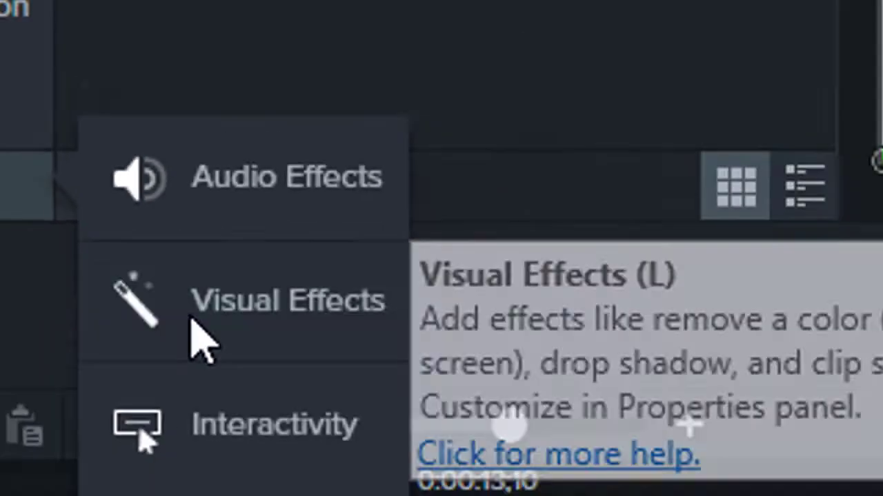
click(135, 289)
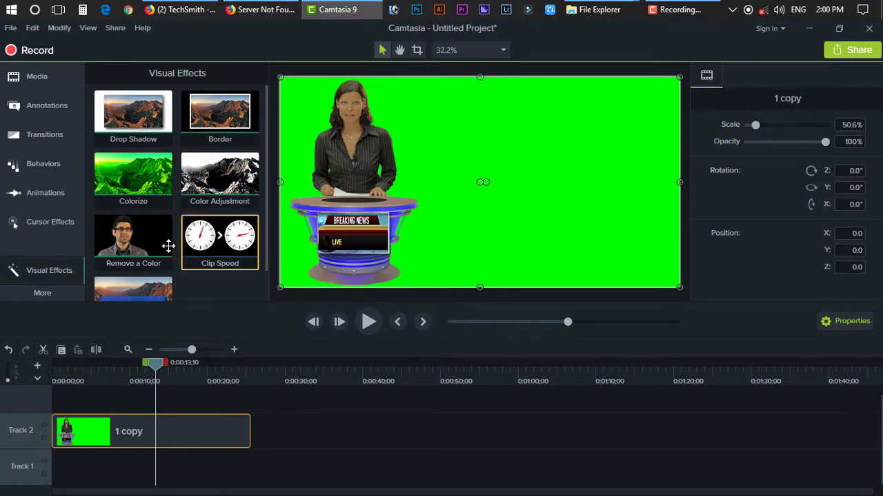
scroll(129, 245, down, 1)
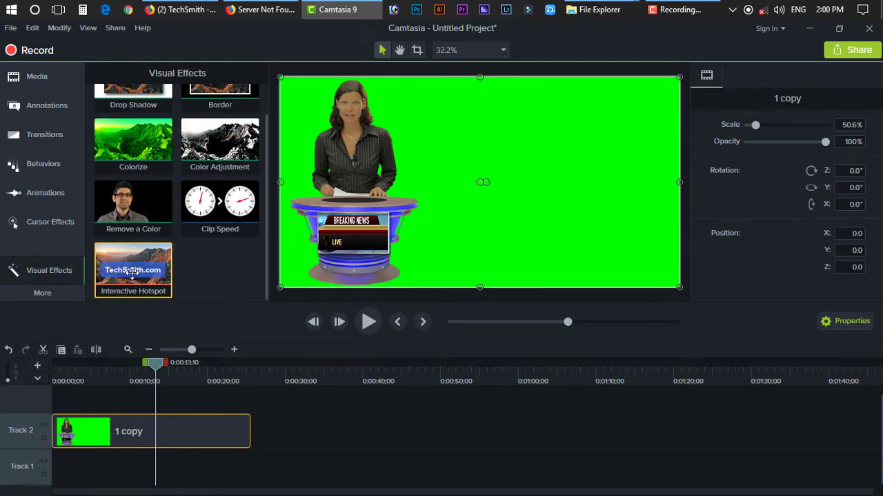
scroll(124, 248, up, 1)
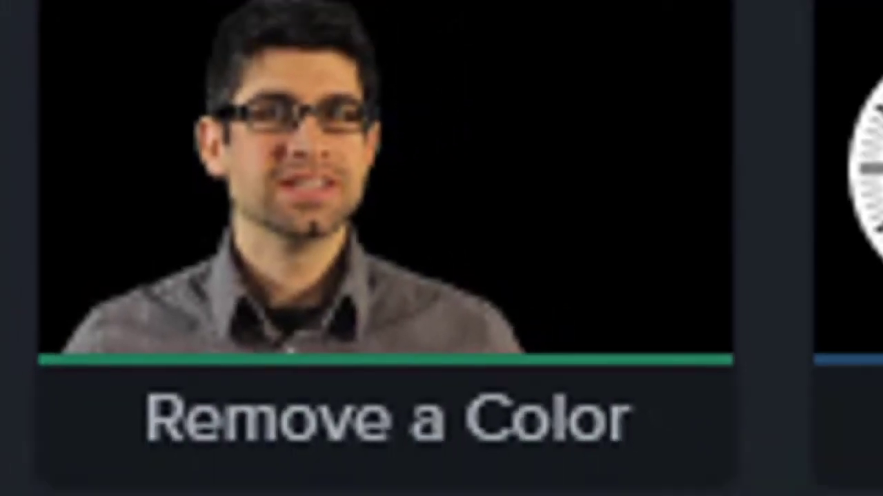
drag(400, 227, 83, 431)
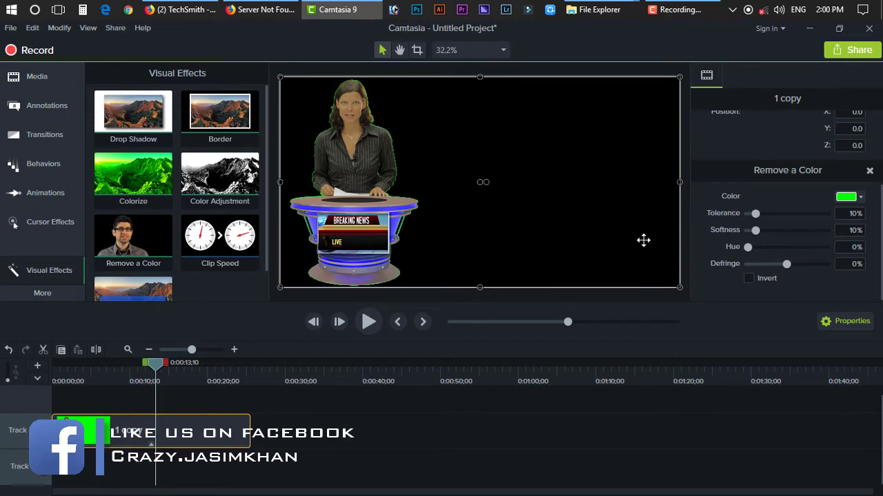
Sample the green area beside the news presenter on the canvas as the color to remove
click(855, 200)
click(755, 222)
click(860, 200)
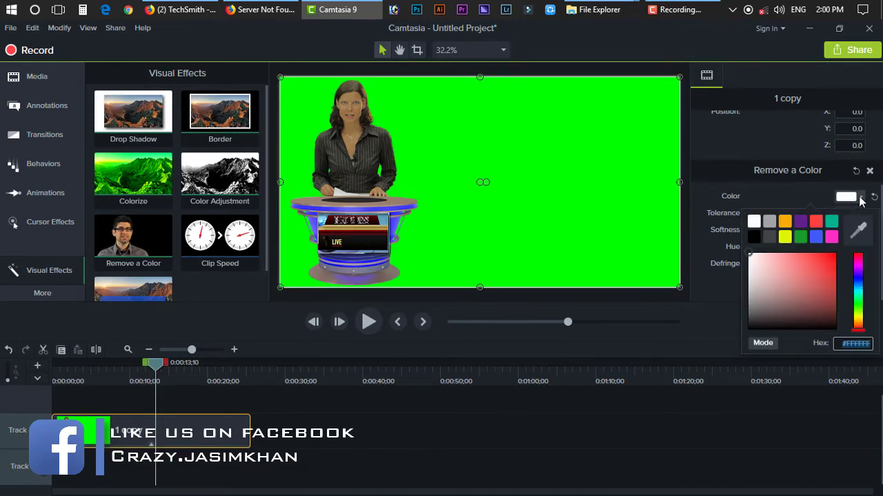
click(857, 231)
click(460, 121)
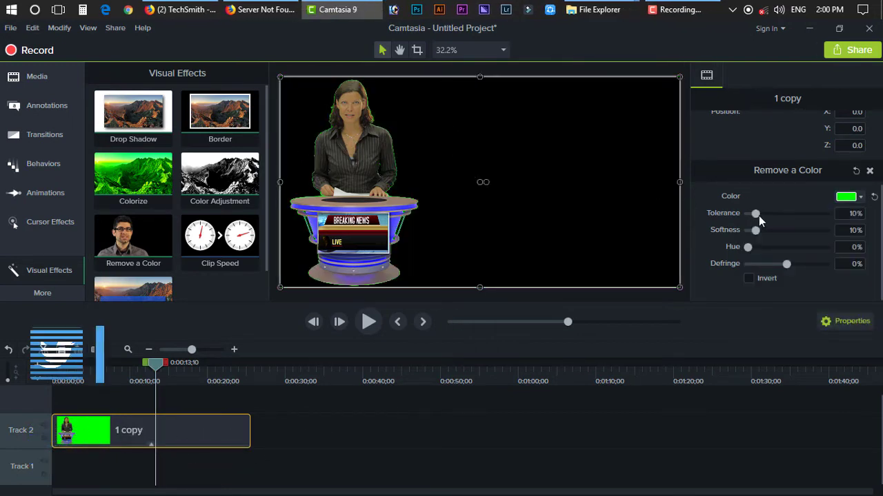
Set the presenter clip's Remove a Color effect to 70% tolerance and 18% softness
drag(755, 215, 801, 217)
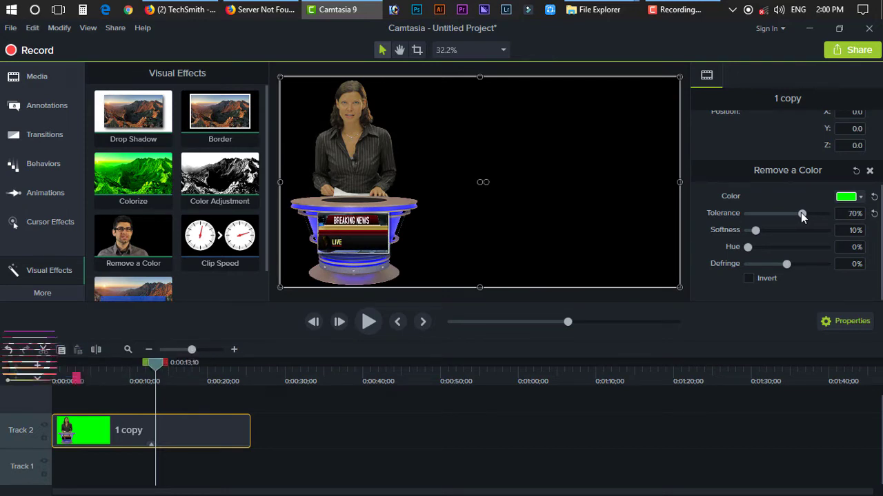
drag(756, 236, 759, 236)
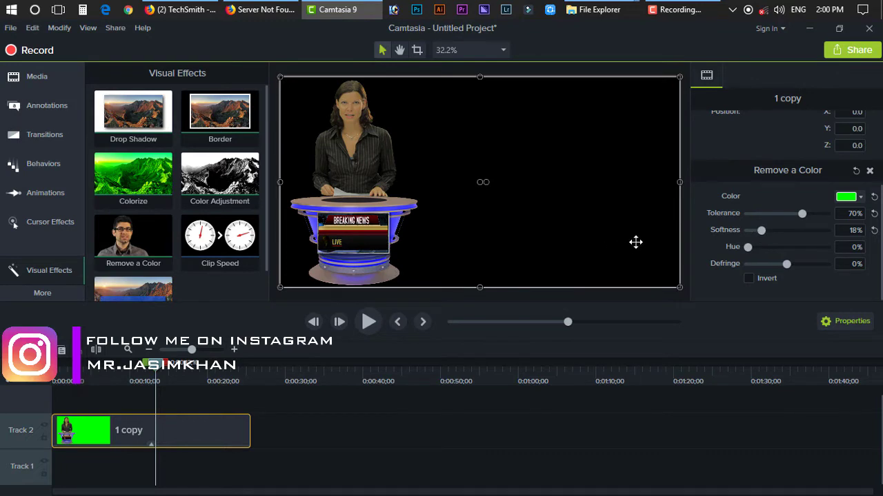
Place the news-tv-studio-set-12 image on Track 3 spanning the 1 copy clip and scale it to about 24% to fill the canvas width
click(36, 75)
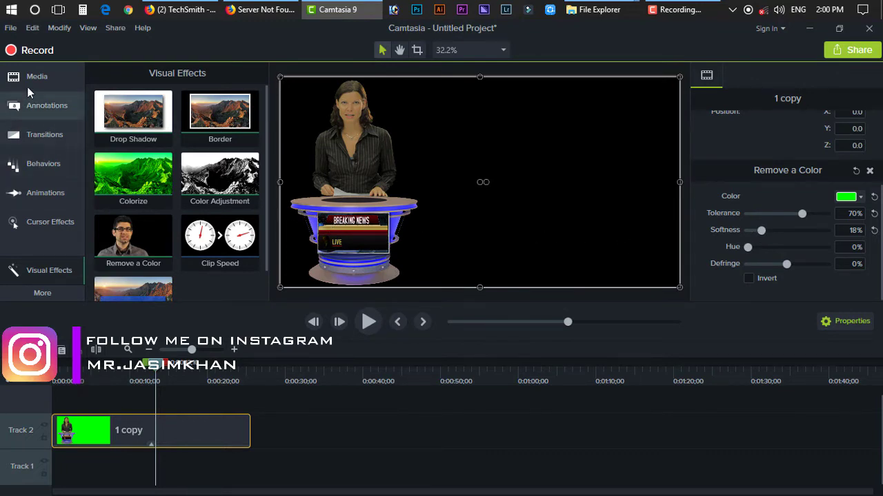
drag(215, 113, 250, 425)
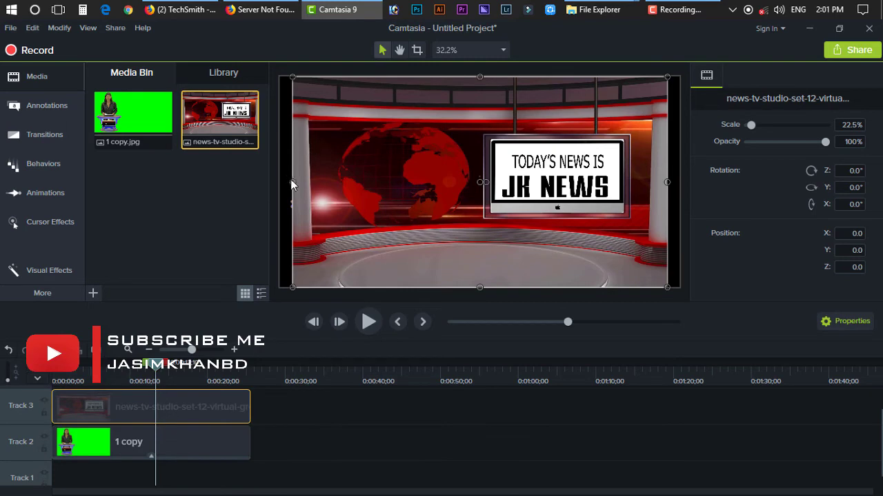
drag(293, 183, 278, 183)
drag(667, 182, 680, 182)
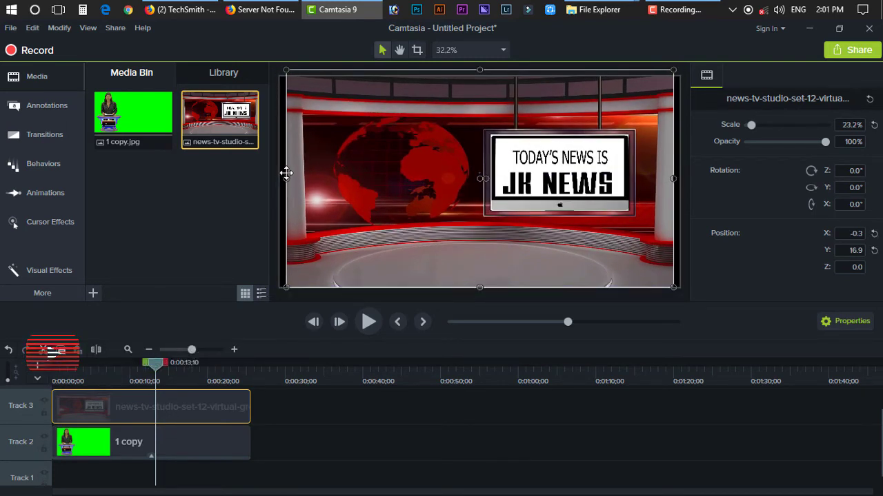
drag(474, 283, 473, 276)
drag(669, 178, 680, 178)
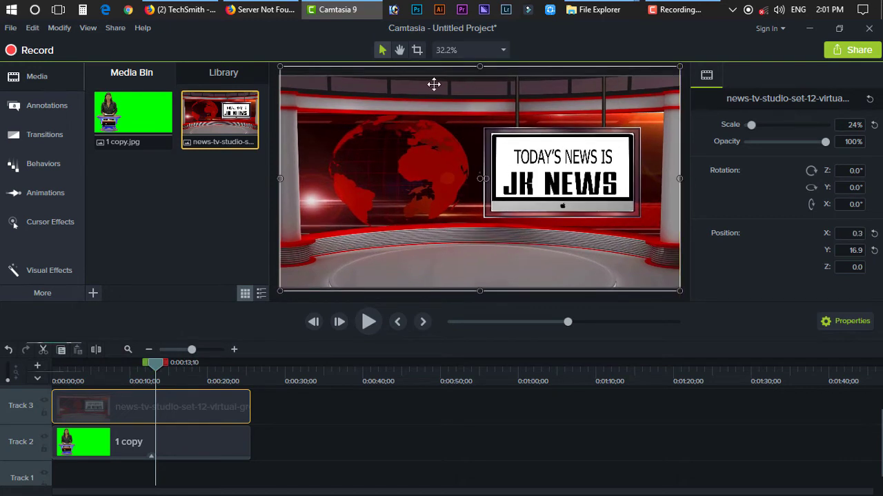
Crop the upper edge of the studio image down to the top of the canvas
click(416, 50)
drag(480, 66, 481, 74)
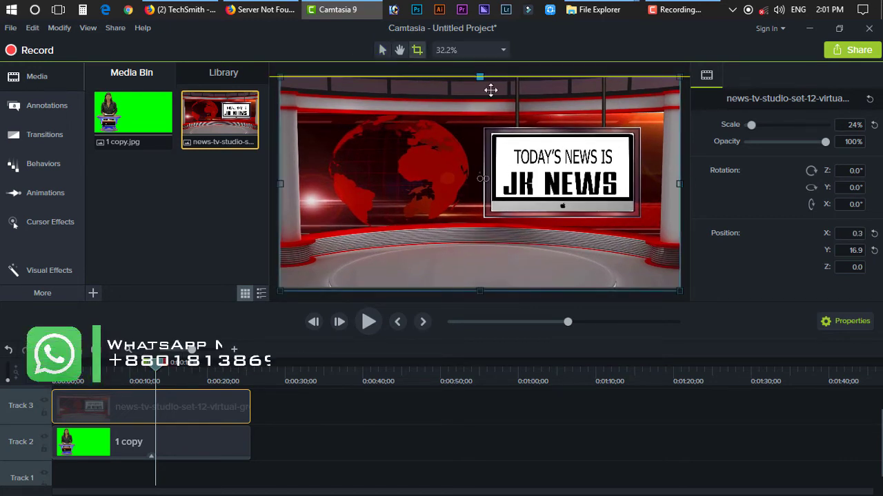
click(382, 49)
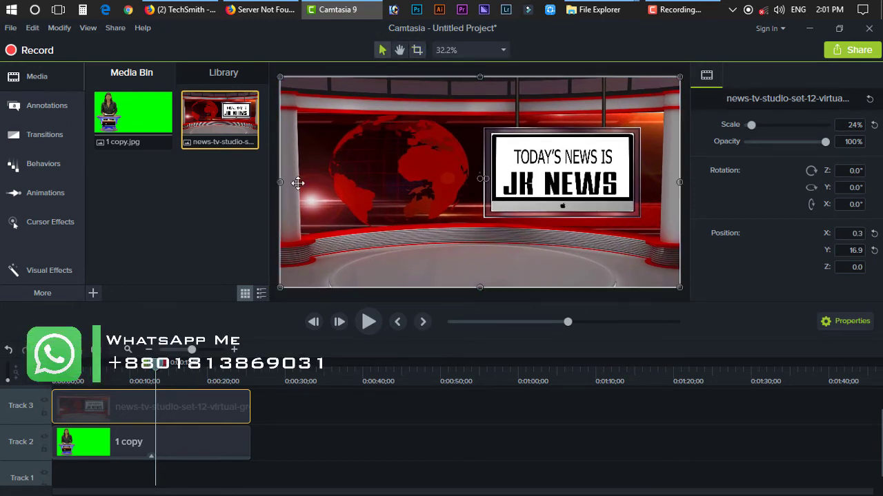
Move the studio image clip to Track 1 beneath the presenter and shift the presenter to about X 46.6, Y 0
click(86, 441)
drag(131, 414, 133, 476)
drag(373, 209, 362, 178)
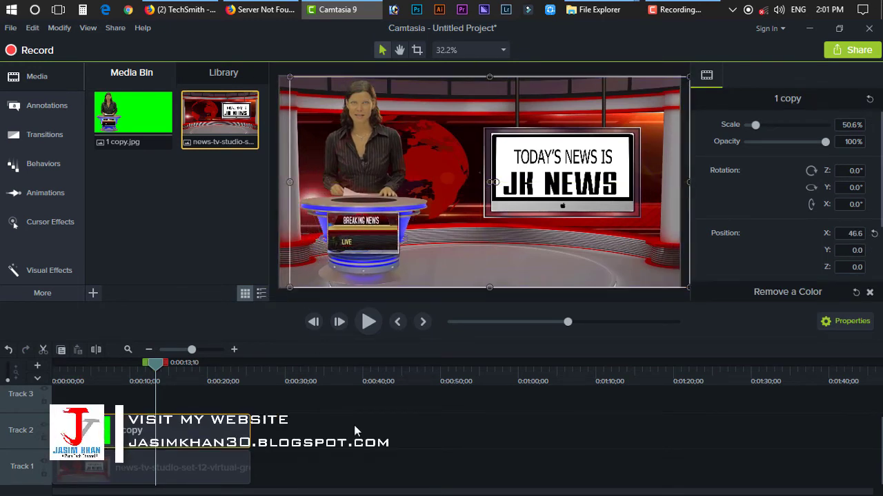
click(367, 446)
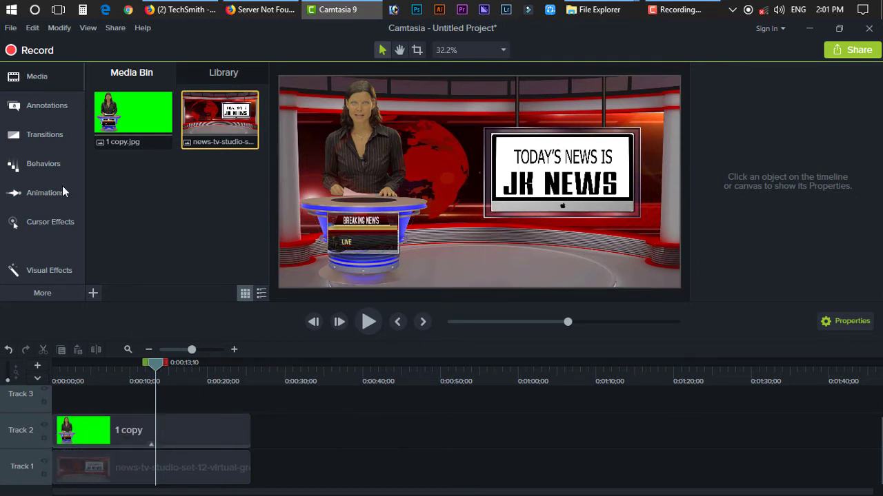
Add the large plain-text ABC callout in the Basic style to Track 3 around the playhead
click(43, 163)
click(46, 193)
click(47, 107)
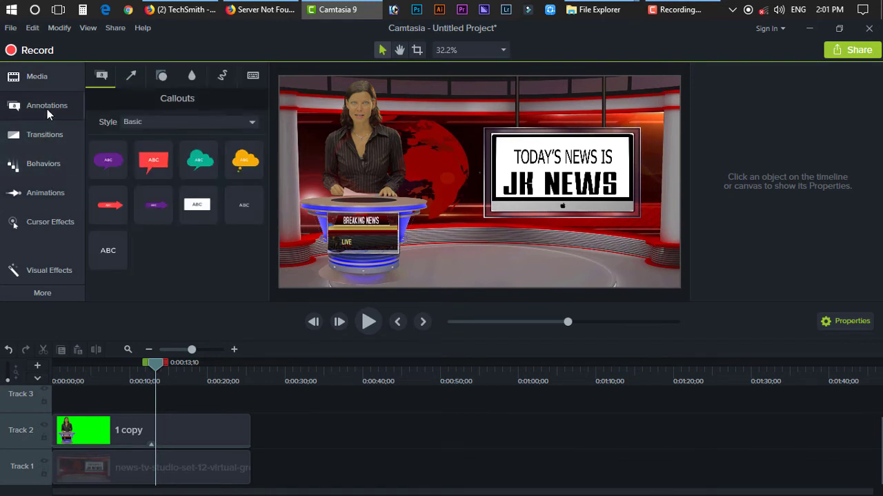
click(108, 249)
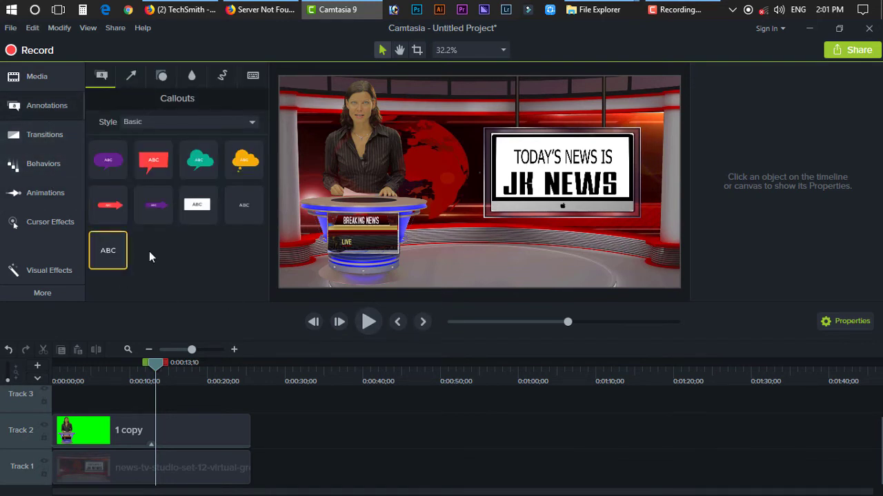
drag(110, 262, 152, 407)
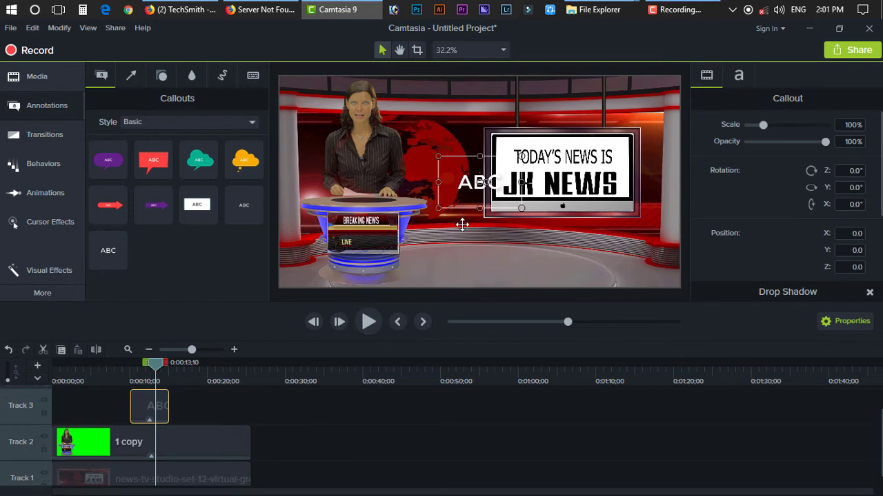
Place the callout, widened, at about X 49.8, Y -348 on the studio floor and replace its text with "Wow"
drag(462, 178, 453, 250)
drag(511, 254, 553, 254)
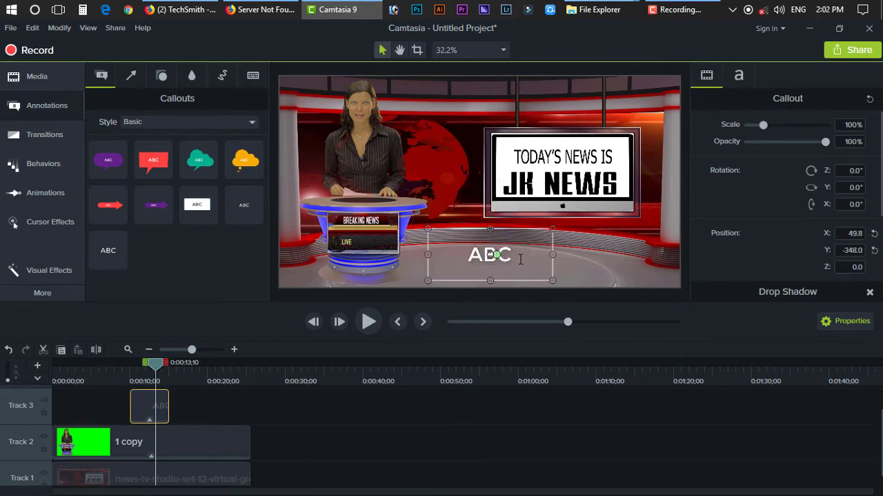
double_click(520, 261)
text(Wow)
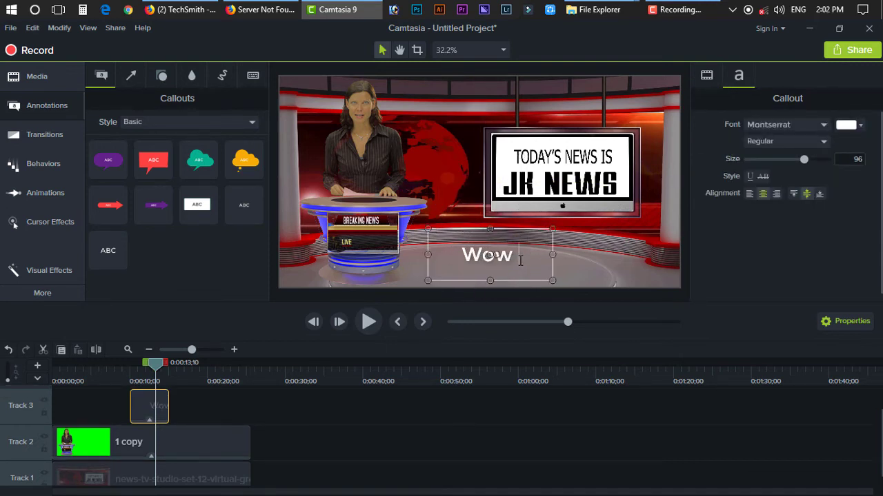